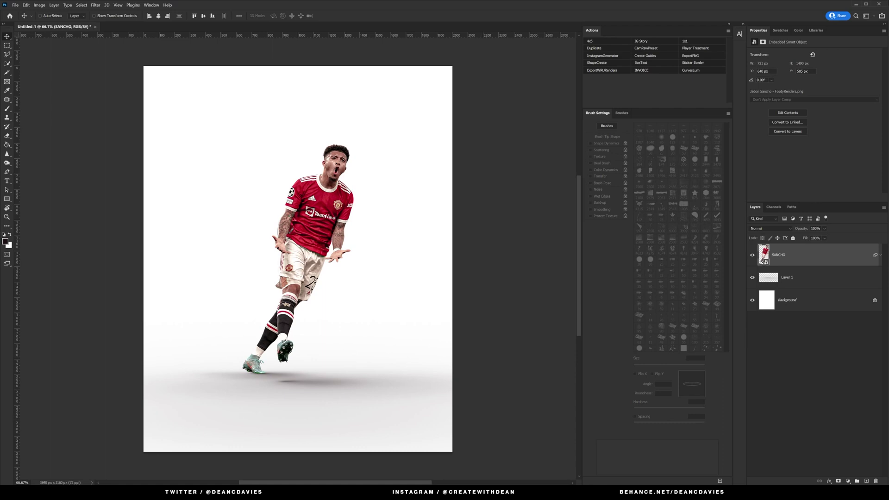
Review the Curves 1 and Gradient Map 1 settings, then hide Gradient Map 1.
click(689, 50)
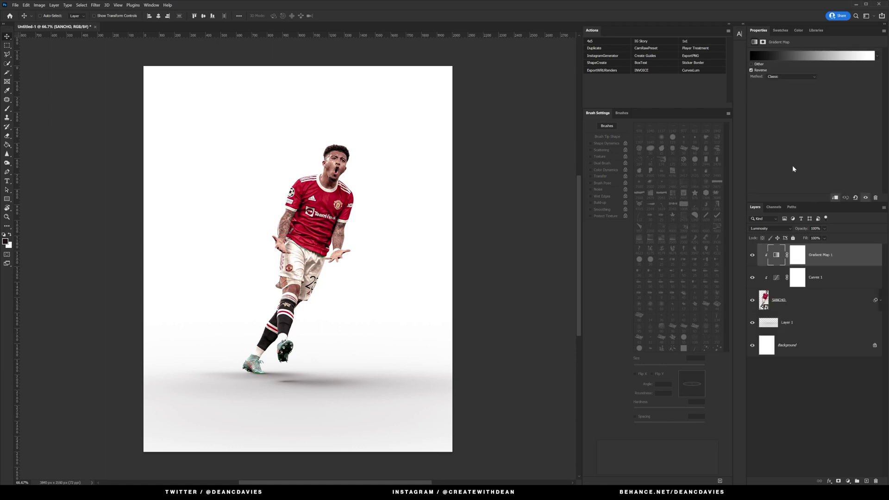
click(830, 278)
click(829, 255)
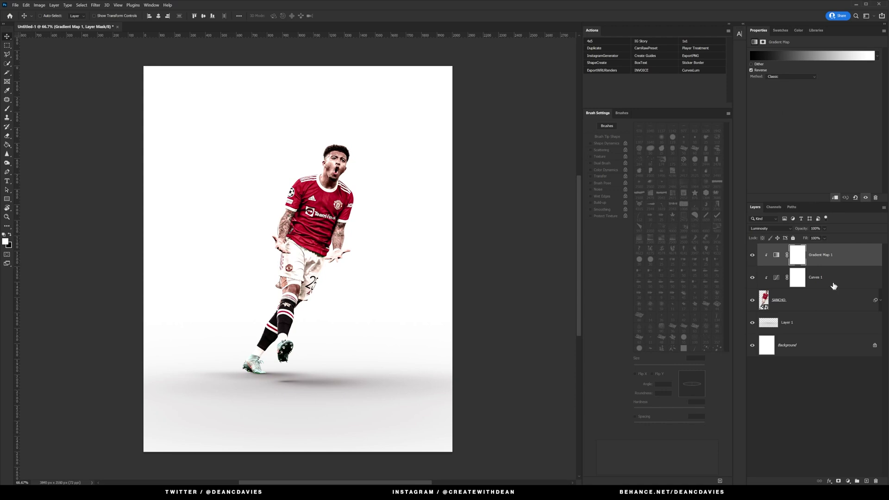
click(834, 278)
click(834, 258)
click(752, 256)
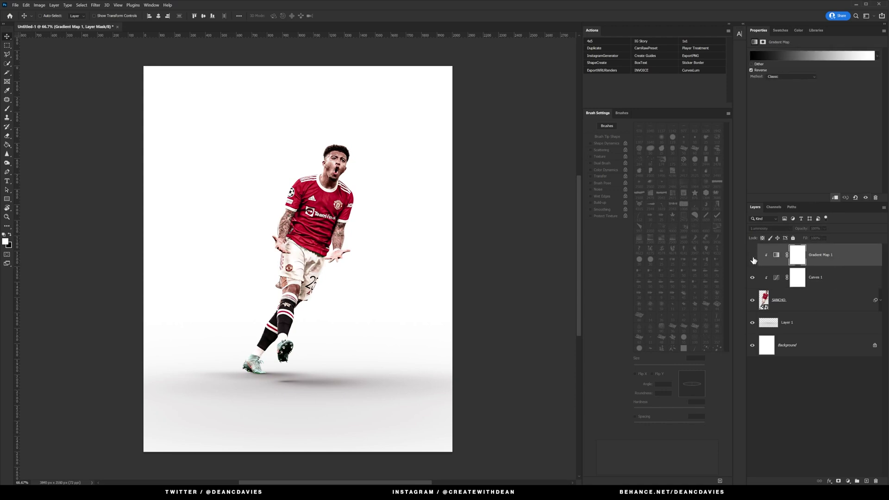
Nudge the Curves 1 points into an S-shaped contrast curve and invert its mask to black.
click(804, 285)
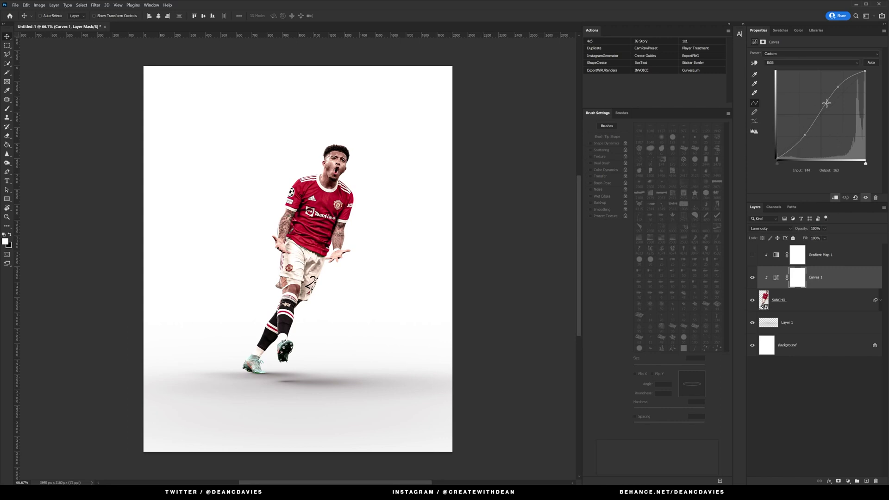
drag(806, 137, 807, 139)
drag(837, 87, 836, 89)
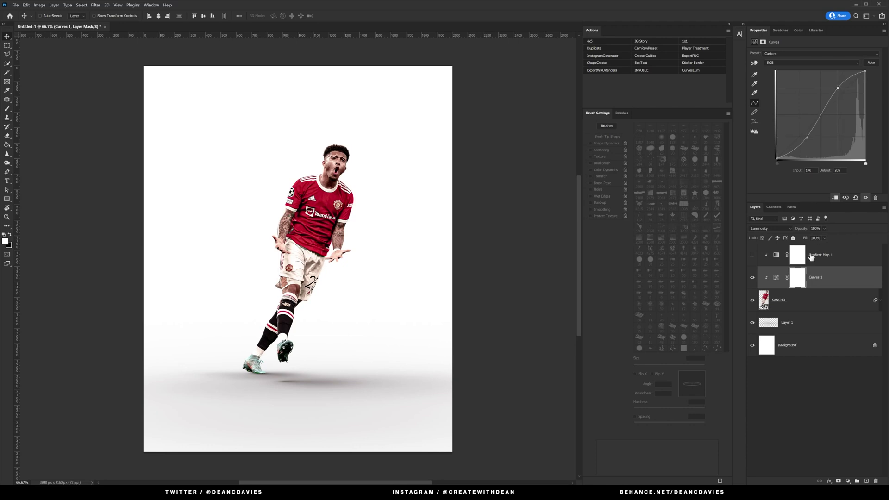
click(801, 278)
click(866, 135)
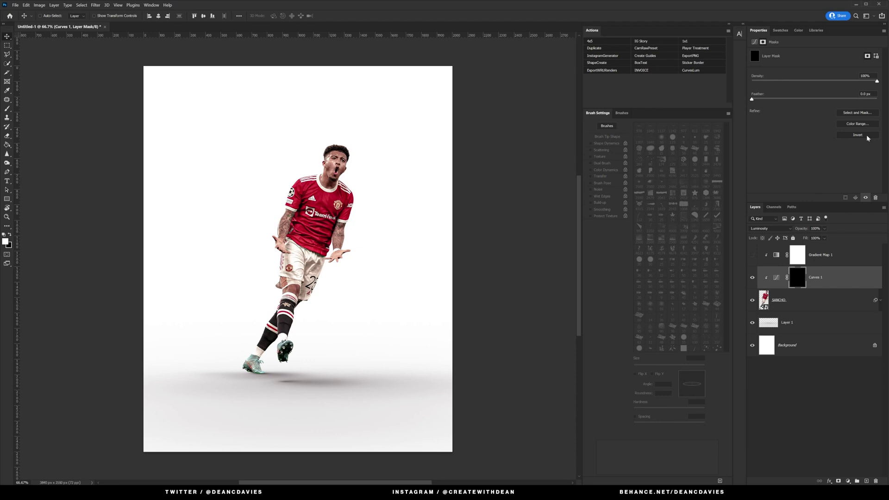
Set the soft brush to 50% flow and 90 px, and zoom to 100%.
key(b)
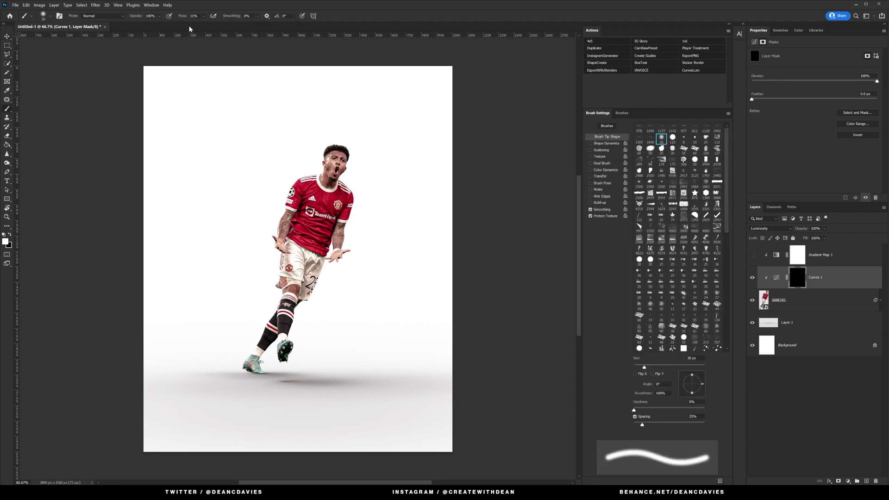
click(204, 15)
drag(206, 24, 219, 23)
click(230, 292)
key(bracketright)
key(bracketright)
key(bracketright)
key(bracketright)
key(bracketright)
key(bracketright)
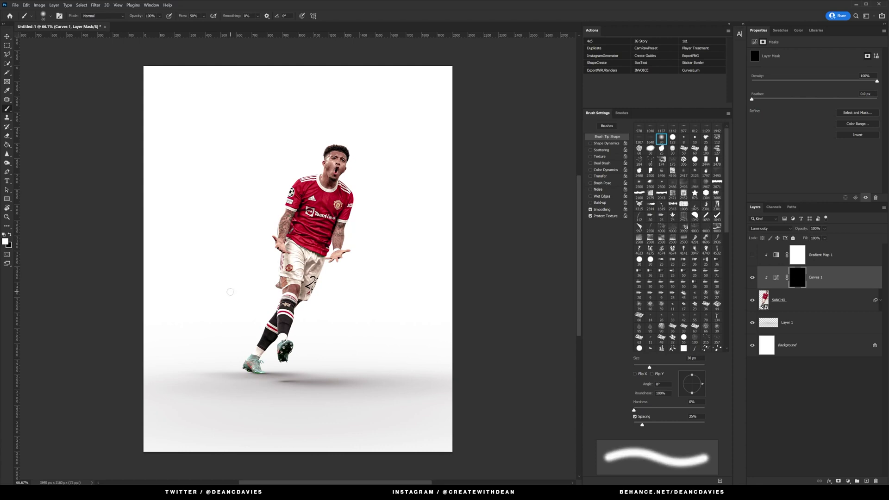
key(ctrl+plus)
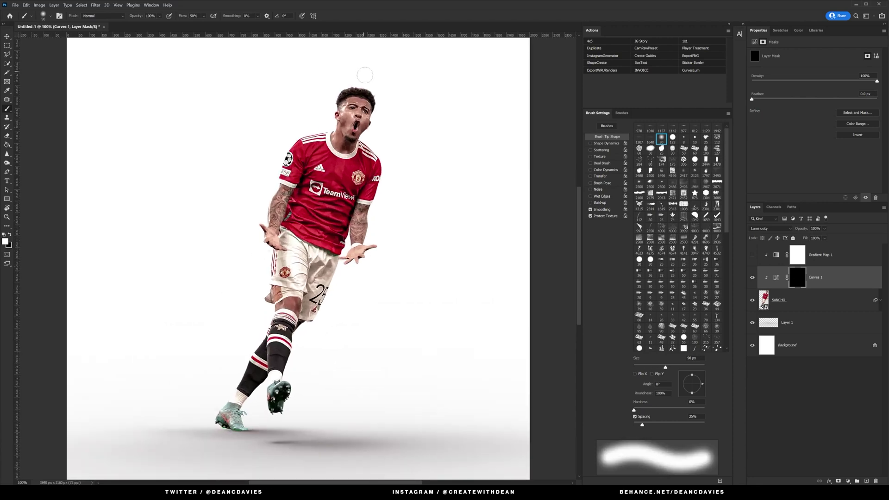
Paint white on the Curves 1 mask over the player's left arm, cheek and jaw.
mouse_move(269, 188)
mouse_down()
mouse_move(310, 205)
mouse_move(287, 205)
mouse_up()
mouse_move(354, 211)
mouse_down()
mouse_move(344, 219)
mouse_move(350, 228)
mouse_move(359, 211)
mouse_up()
click(344, 99)
drag(348, 124, 345, 144)
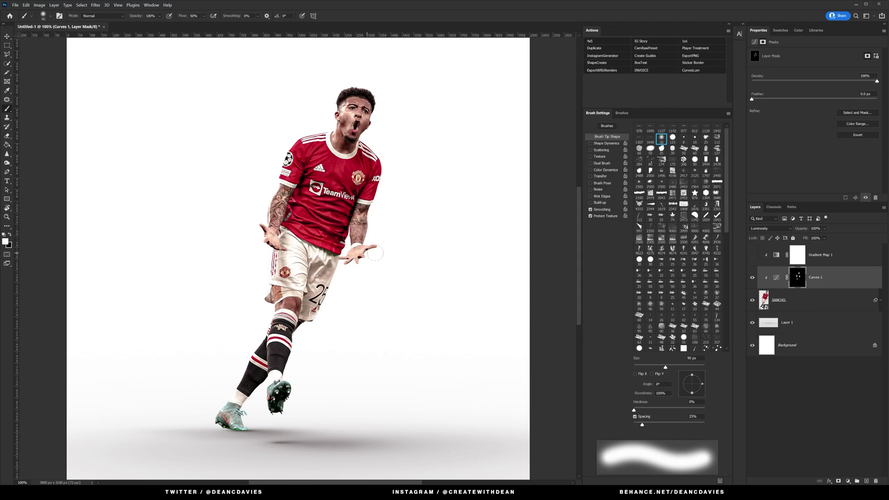
Toggle Curves 1 to compare the lighting, then turn Gradient Map 1 back on.
click(753, 278)
click(752, 278)
click(752, 278)
click(752, 279)
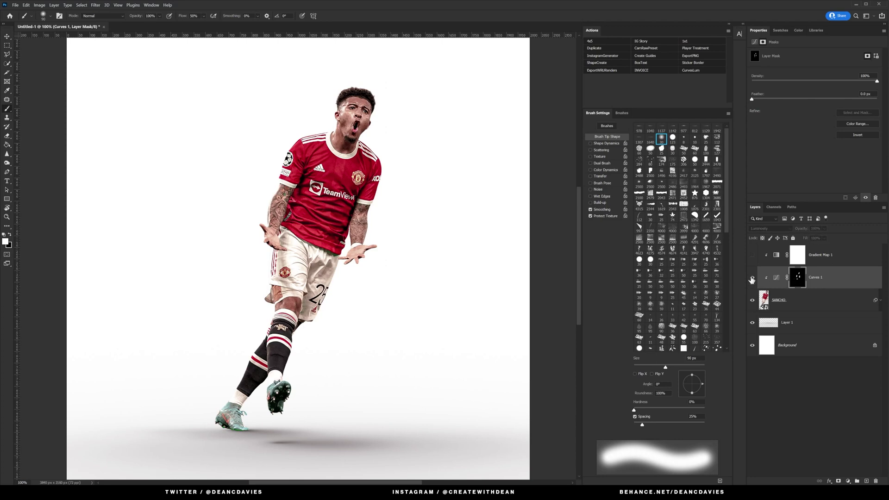
click(751, 278)
click(752, 278)
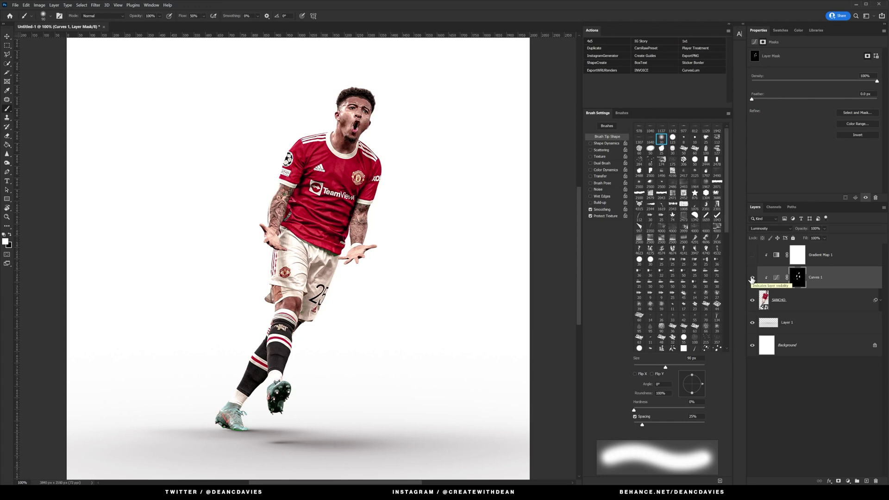
click(752, 279)
click(752, 278)
click(751, 278)
click(751, 279)
click(752, 256)
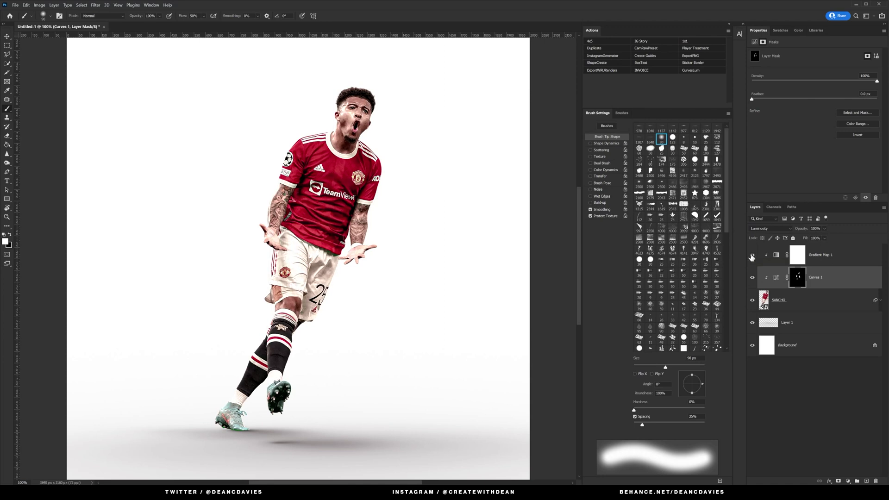
Invert the Gradient Map 1 mask to black and paint it onto the right arm at 250 px.
click(825, 258)
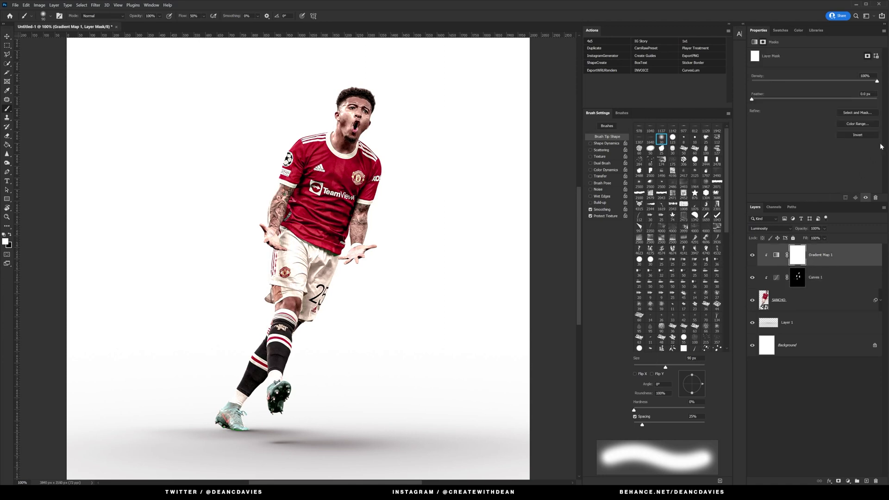
click(871, 135)
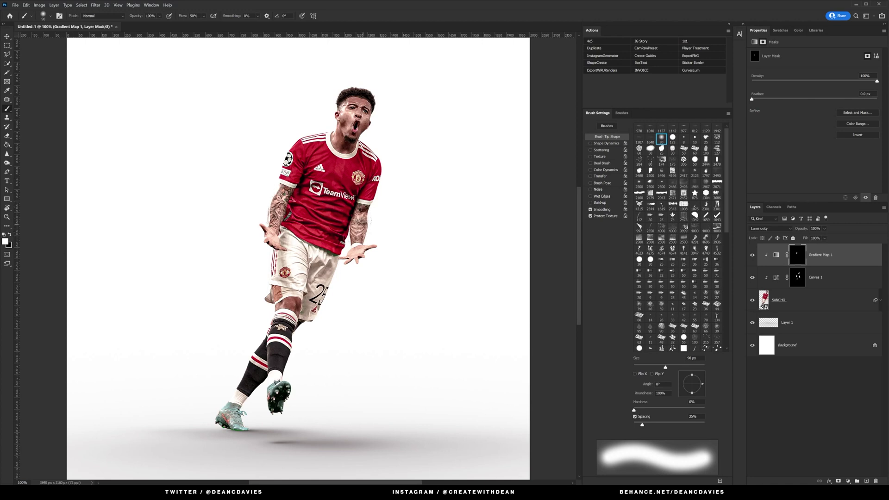
click(364, 209)
key(bracketright)
key(bracketright)
key(bracketright)
key(bracketright)
key(bracketright)
key(bracketright)
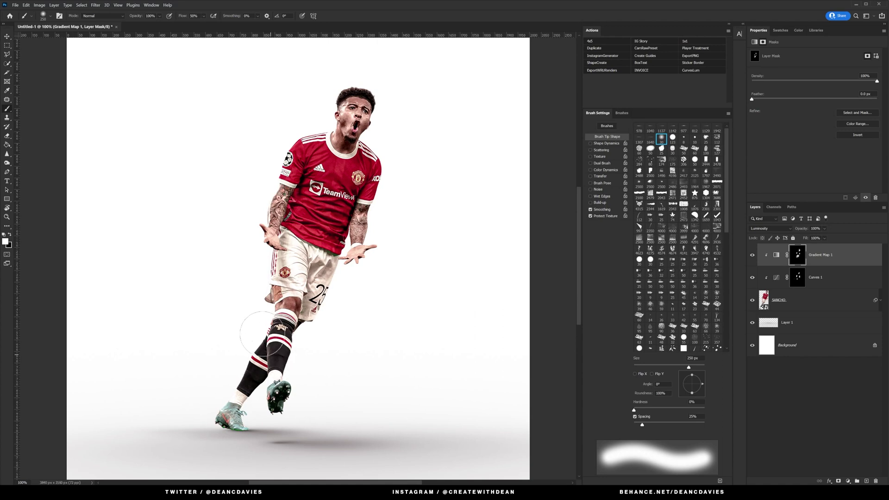
Toggle Gradient Map 1 off and on to compare, leaving it visible.
click(752, 255)
click(751, 255)
click(752, 256)
click(752, 256)
click(752, 256)
click(752, 256)
In SANCHO's Camera Raw Filter, drag Color Mixer Greens saturation down to -47.
click(847, 301)
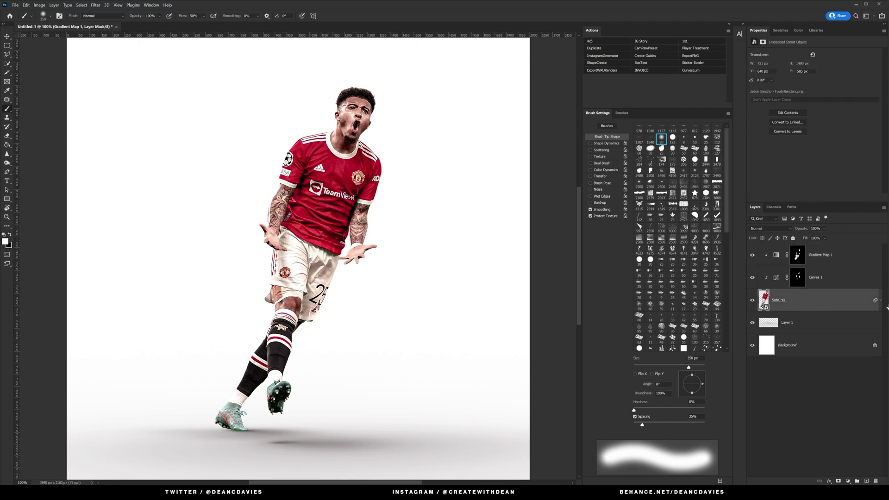
click(880, 301)
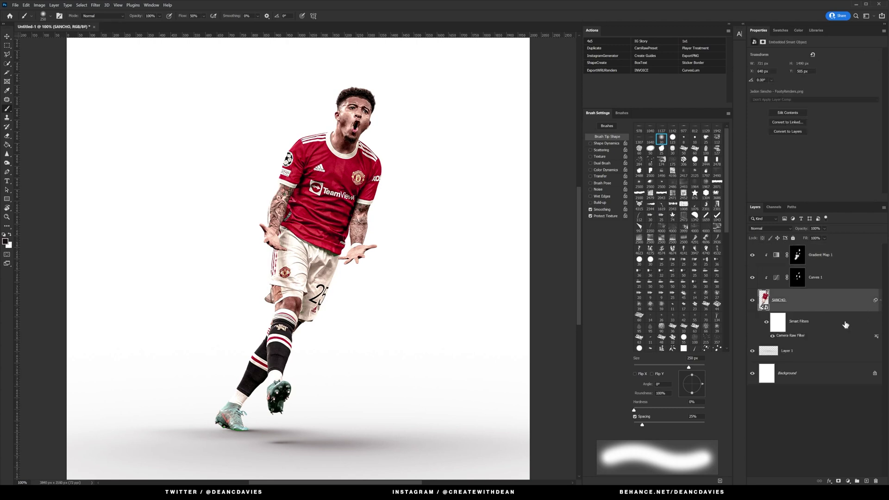
double_click(798, 337)
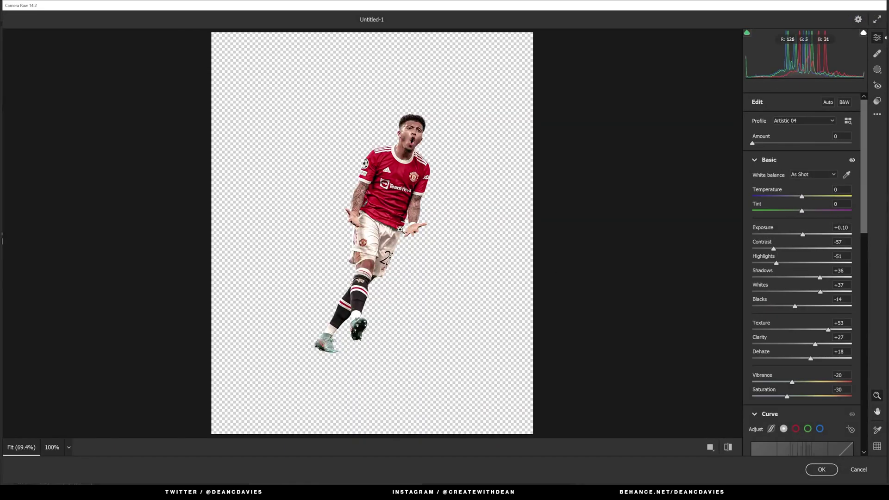
click(400, 229)
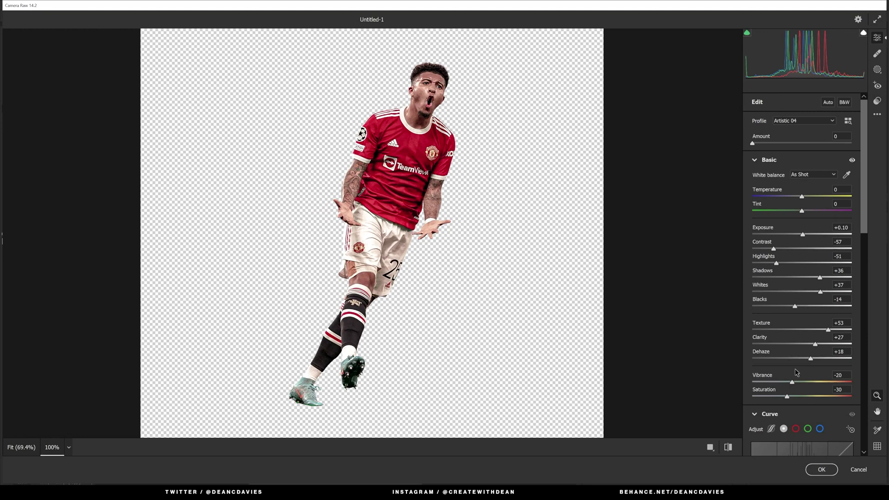
ctrl+click(794, 160)
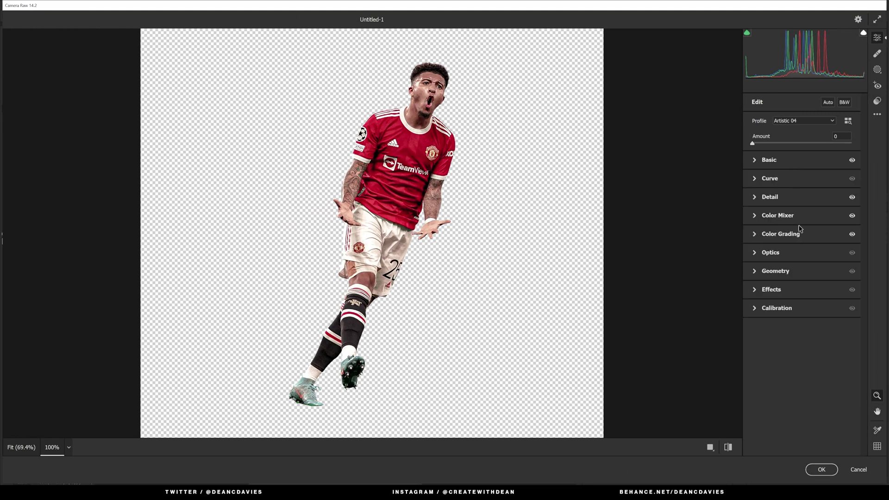
click(801, 216)
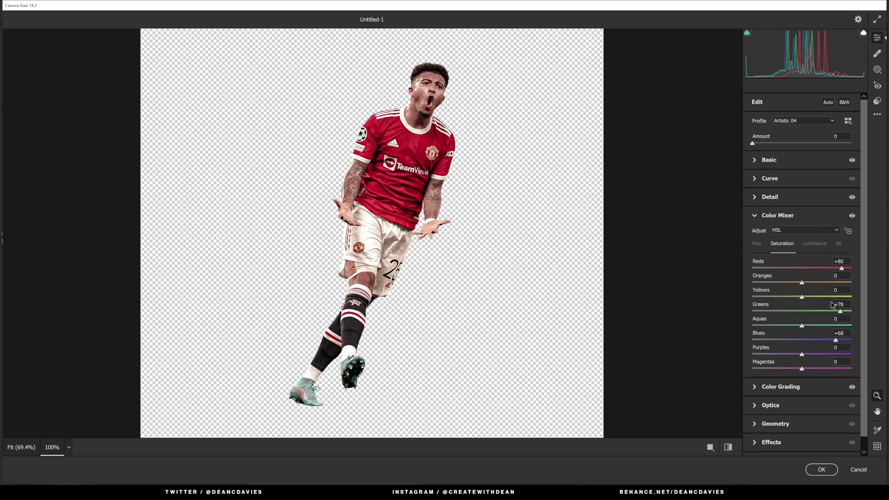
drag(840, 311, 776, 315)
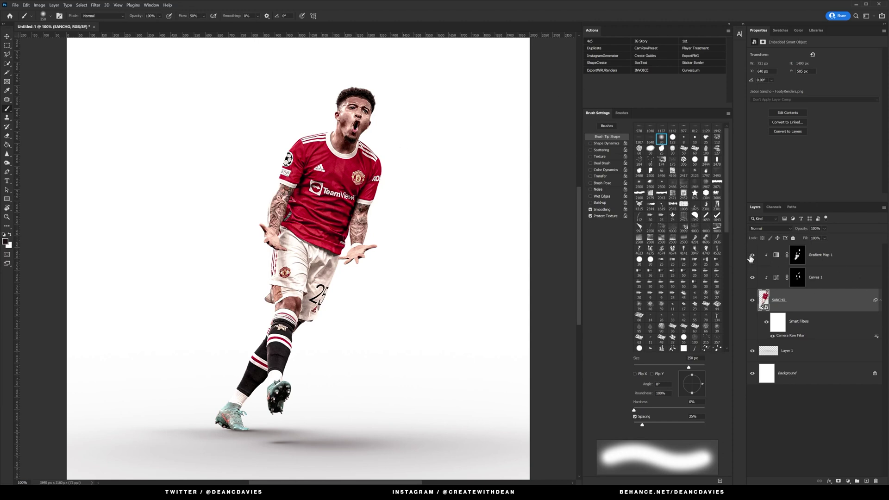
Toggle the adjustments and Camera Raw Filter to compare, then add Layer 2 above SANCHO.
drag(751, 258, 751, 282)
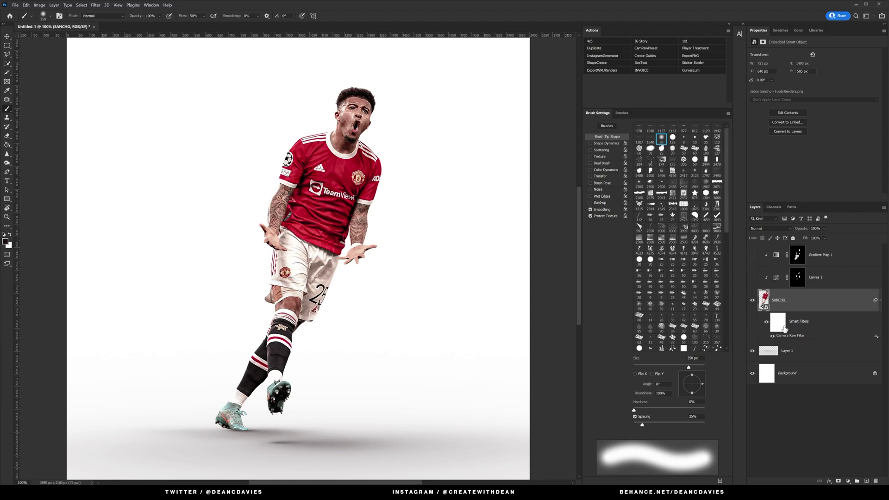
click(773, 336)
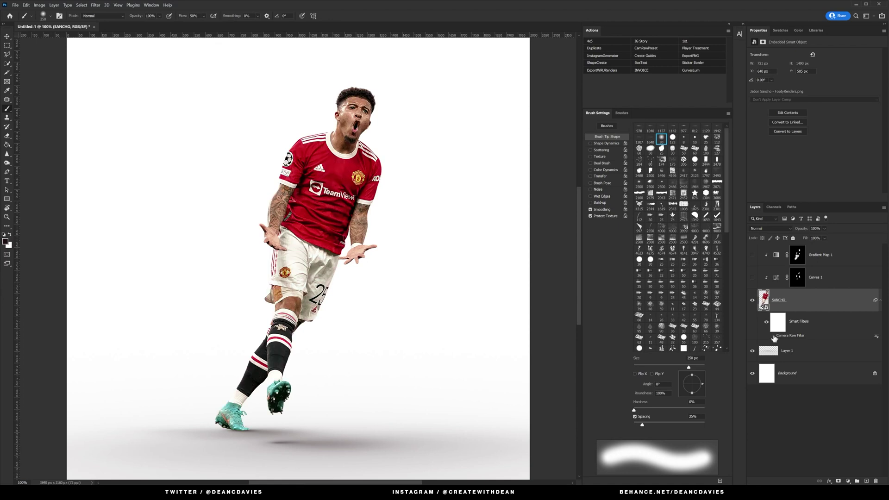
click(772, 335)
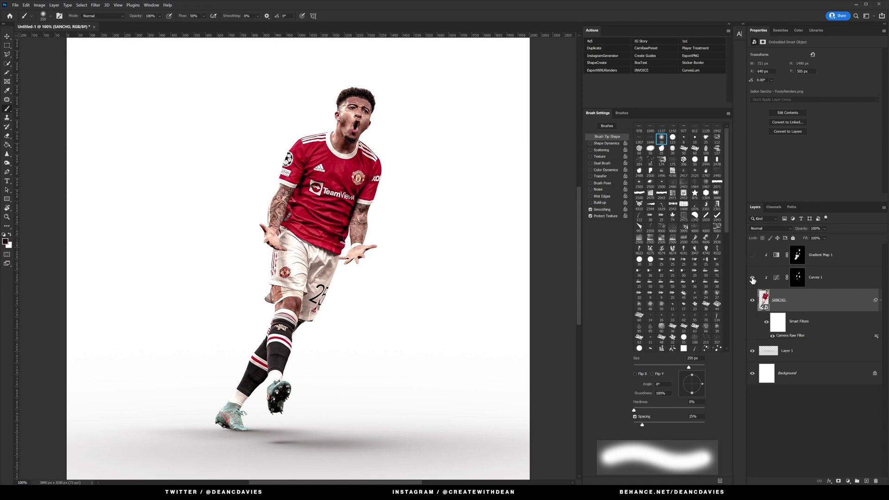
click(753, 255)
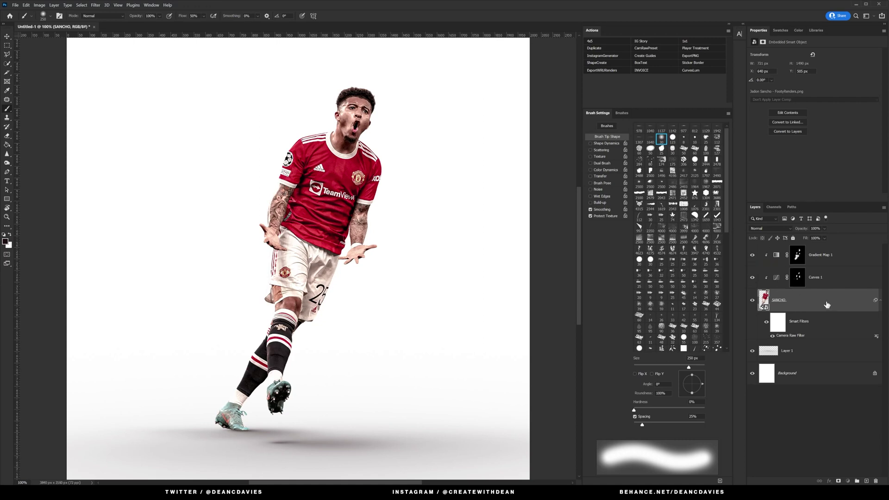
click(866, 482)
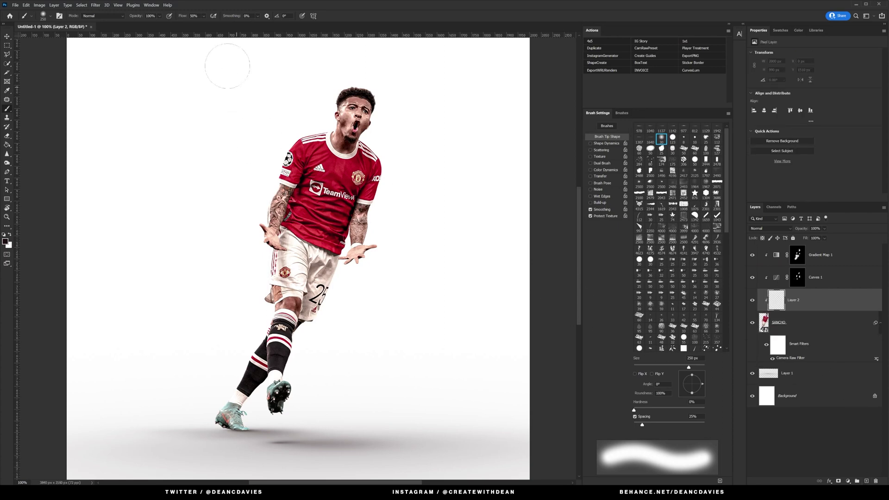
Set brush flow to 5% and size to 70 px, and shade the jersey faintly.
key(Return)
key(Tab)
text(5)
key(Return)
key(bracketleft)
key(bracketleft)
key(bracketleft)
key(bracketleft)
key(bracketleft)
key(bracketleft)
key(bracketleft)
key(bracketleft)
mouse_move(307, 194)
mouse_down()
mouse_move(299, 176)
mouse_move(282, 224)
mouse_move(304, 178)
mouse_up()
drag(281, 218, 282, 208)
drag(348, 201, 353, 243)
Paint faint shading over the shorts, boots and right sock at 150, 80 and 70 px.
key(bracketright)
key(bracketright)
key(bracketright)
key(bracketright)
key(bracketright)
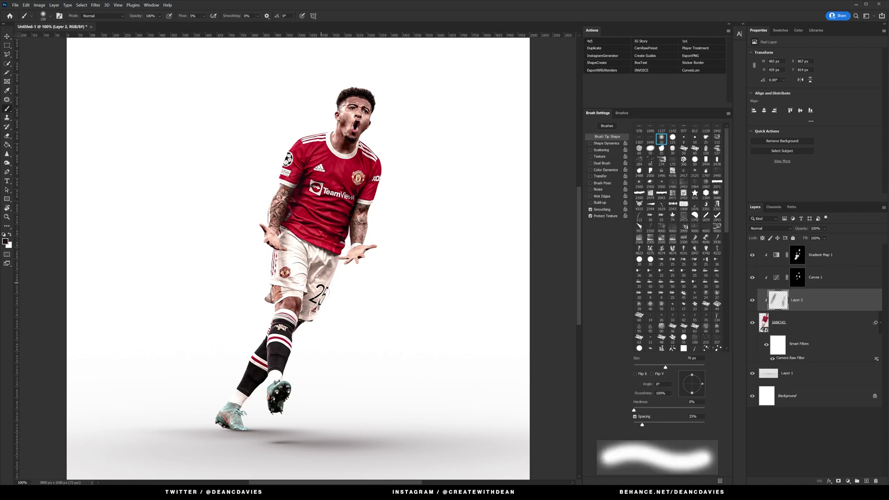
mouse_move(331, 291)
mouse_down()
mouse_move(319, 301)
mouse_move(345, 275)
mouse_move(297, 333)
mouse_up()
drag(327, 273, 324, 299)
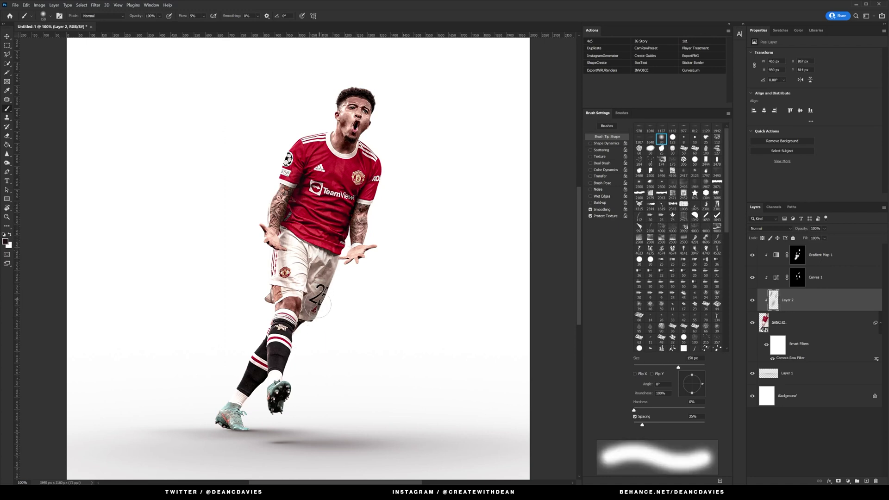
key(bracketleft)
key(bracketleft)
key(bracketleft)
key(bracketleft)
mouse_move(257, 397)
mouse_down()
mouse_move(238, 405)
mouse_move(247, 429)
mouse_up()
key(bracketleft)
mouse_move(287, 397)
mouse_down()
mouse_move(284, 355)
mouse_move(301, 324)
mouse_move(302, 296)
mouse_move(295, 324)
mouse_up()
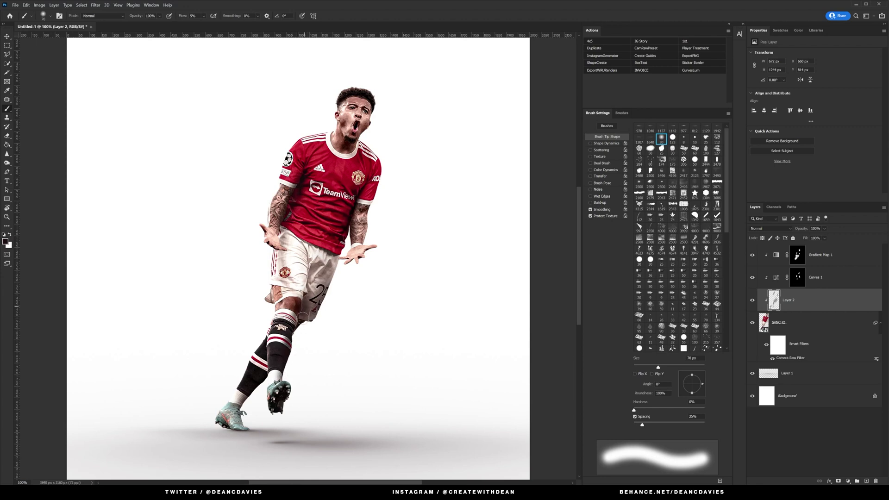
Shade around the neck and chest at 80 px, then fit the whole page in view.
key(bracketright)
mouse_move(354, 164)
mouse_down()
mouse_move(344, 148)
mouse_move(359, 172)
mouse_move(358, 222)
mouse_up()
key(bracketright)
key(bracketright)
key(bracketright)
key(ctrl+0)
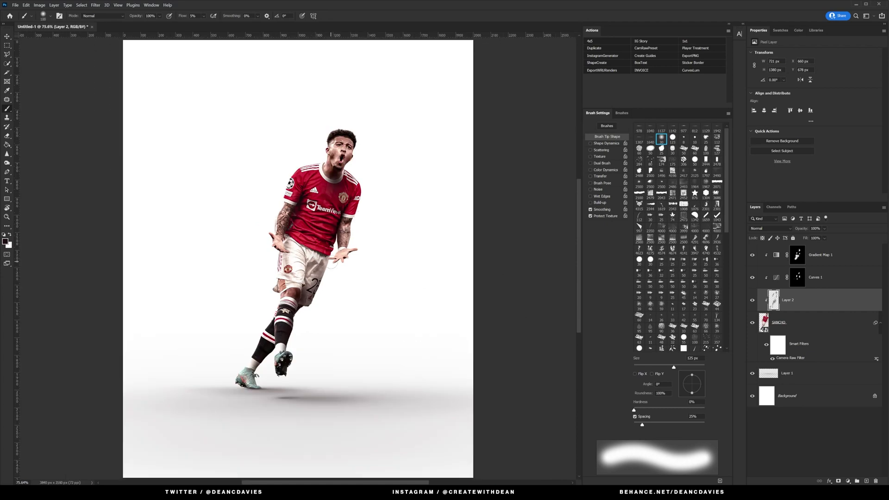
key(bracketleft)
key(bracketleft)
key(bracketleft)
key(bracketleft)
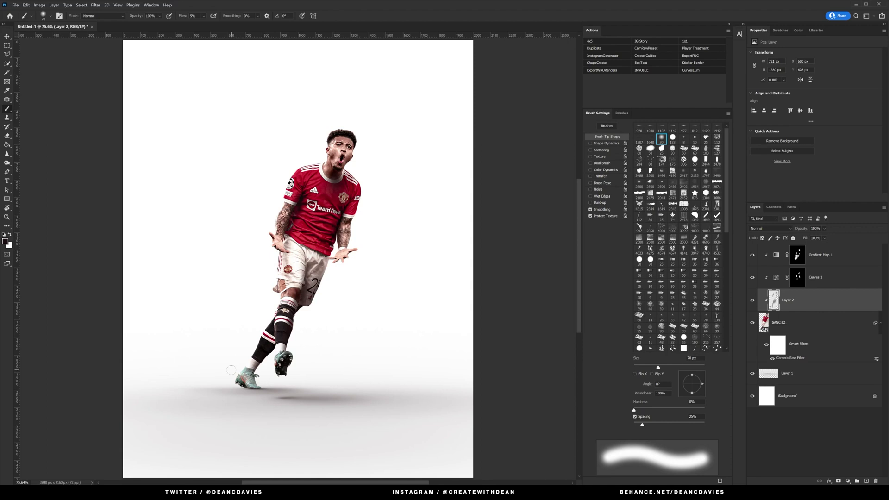
Add a Curves 2 layer above Gradient Map 1, clipped, in Luminosity blend mode.
click(830, 255)
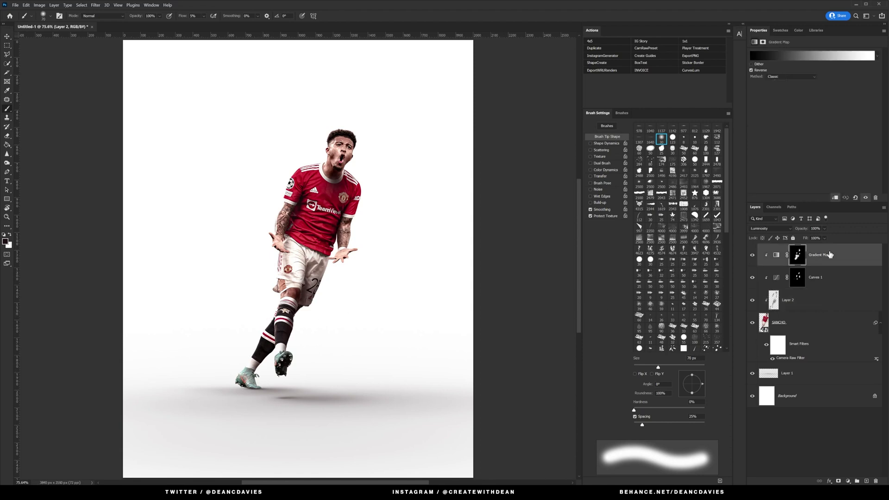
click(851, 479)
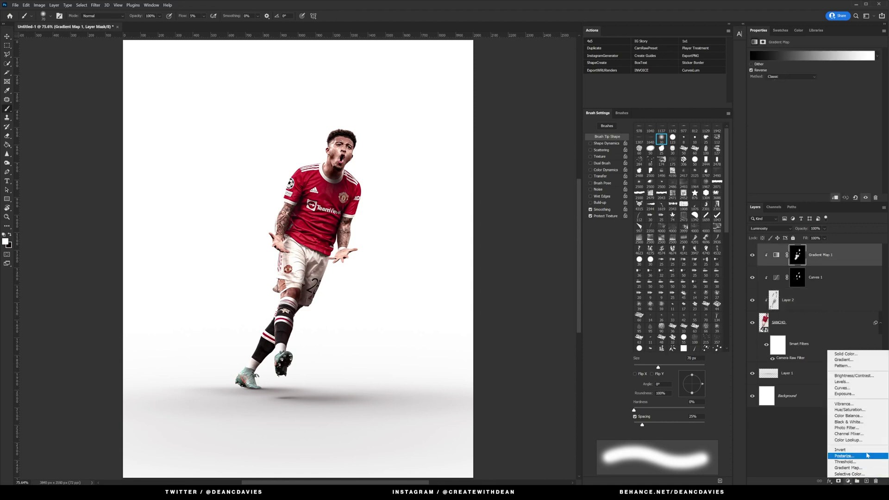
click(873, 394)
right_click(831, 255)
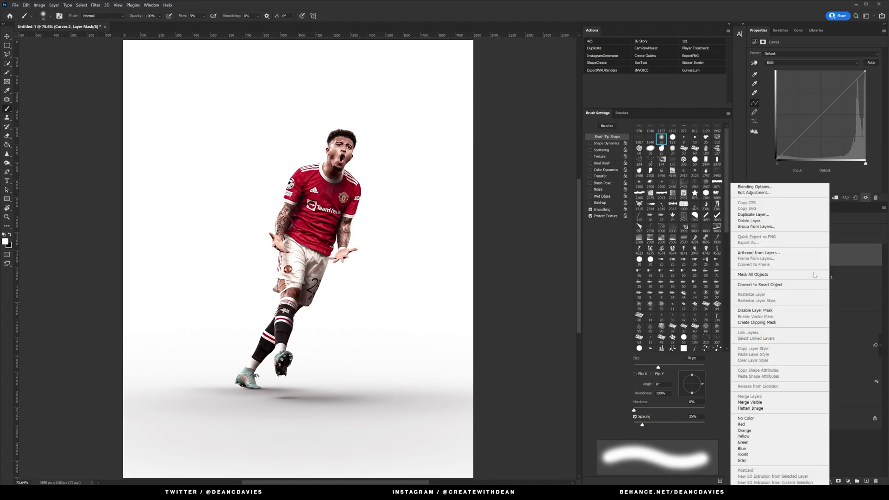
click(806, 323)
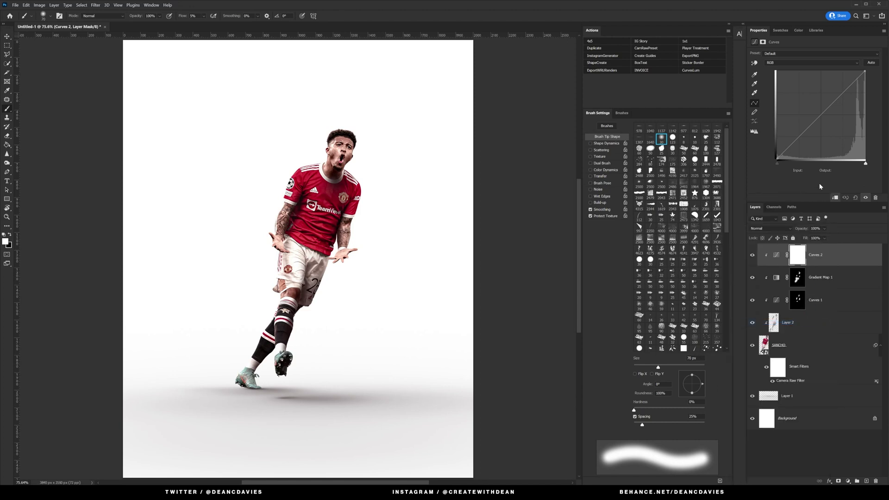
click(769, 228)
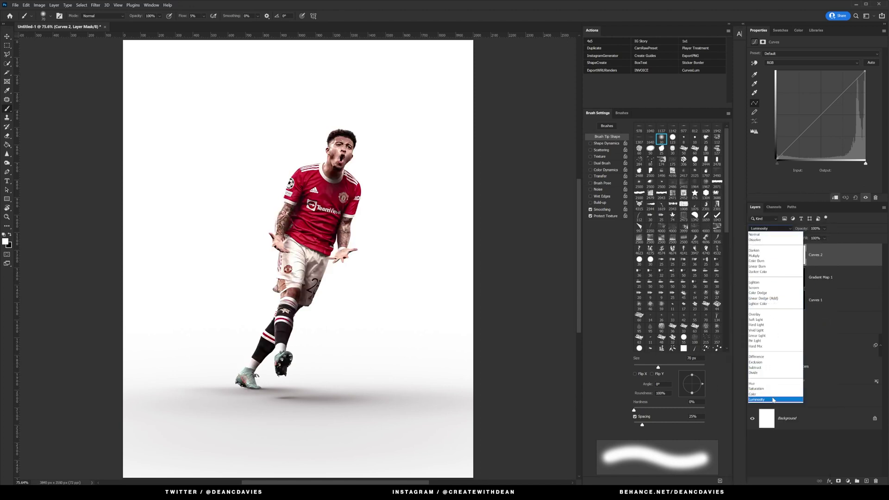
click(757, 399)
Raise the Curves 2 midtones to brighten and invert its mask to black.
drag(821, 113, 806, 101)
click(799, 258)
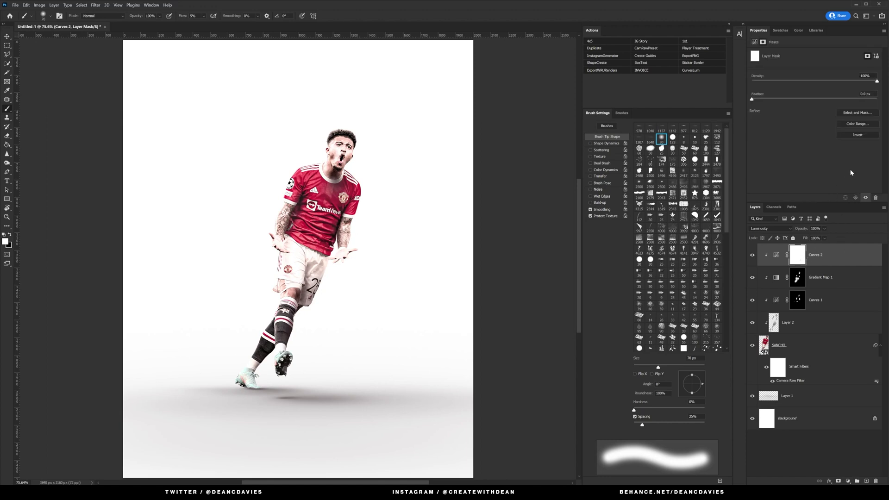
click(860, 136)
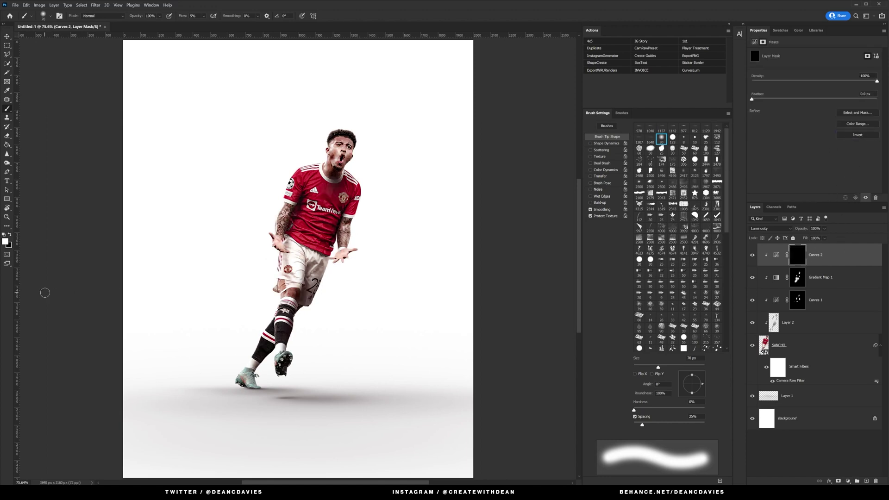
click(185, 16)
Set brush flow to 100% and zoom to 200% around the player's shorts and arms.
text(100)
key(ctrl+plus)
key(ctrl+plus)
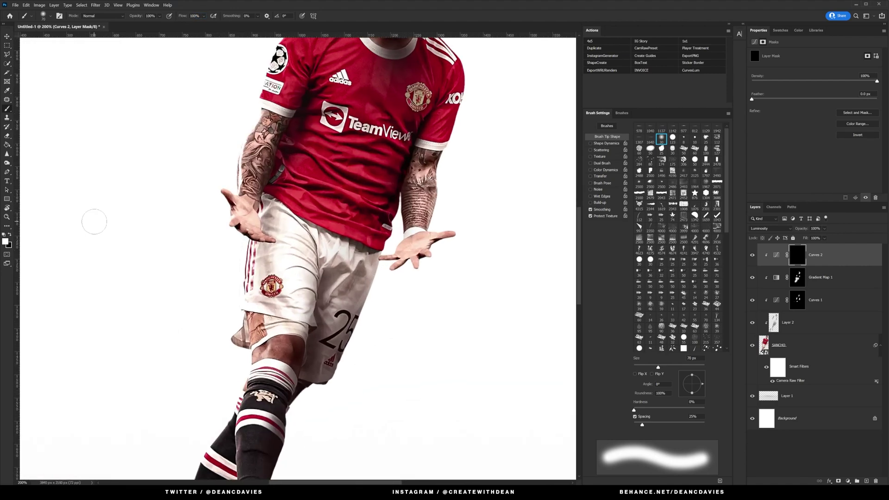
drag(240, 362, 343, 238)
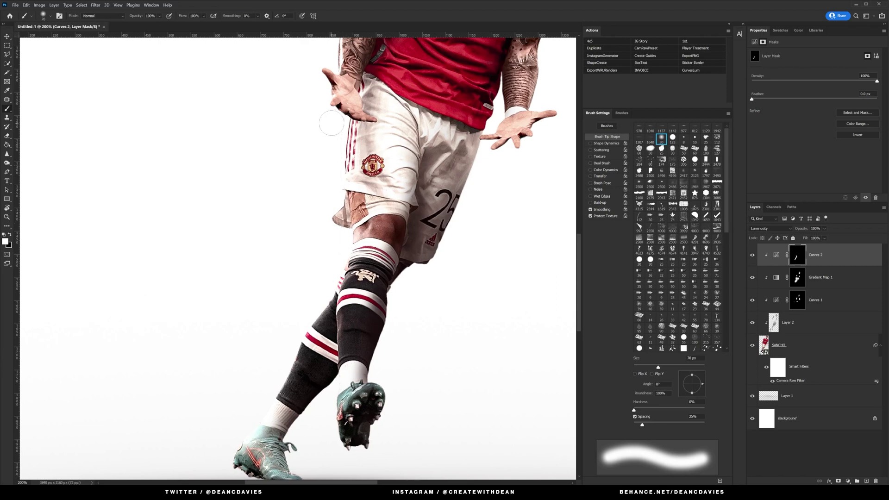
key(bracketright)
key(bracketright)
key(bracketright)
key(bracketright)
key(bracketright)
key(bracketright)
key(bracketright)
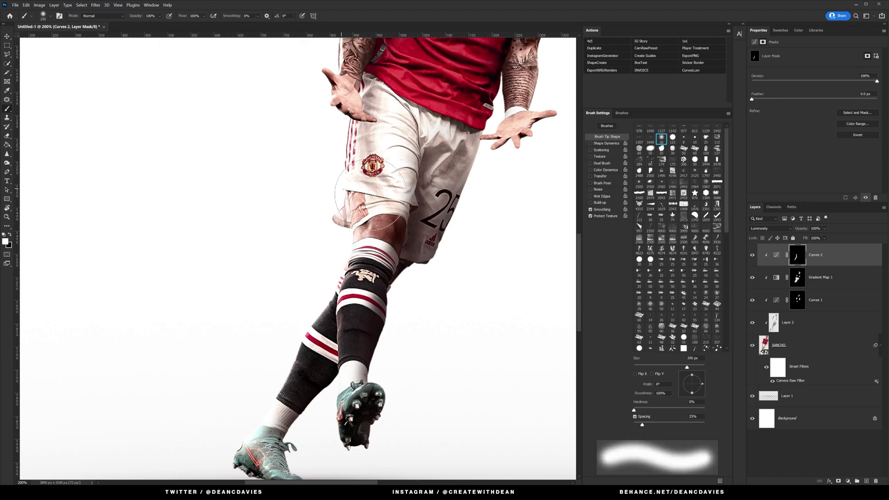
drag(389, 153, 398, 282)
Paint soft edge light along the left shoulder with a 50 px brush, then zoom out.
key(bracketleft)
key(bracketleft)
key(bracketleft)
key(bracketleft)
key(bracketleft)
key(bracketleft)
key(bracketleft)
key(bracketleft)
key(bracketleft)
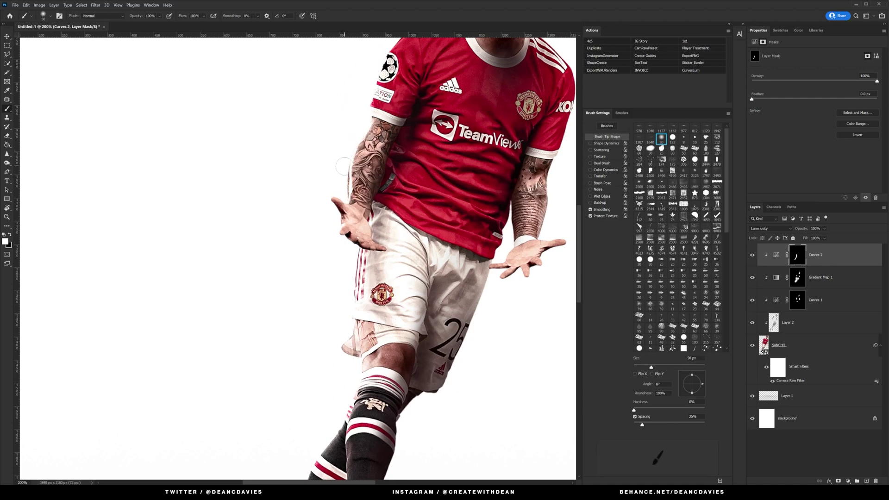
key(bracketleft)
key(bracketleft)
key(bracketright)
key(bracketright)
key(bracketright)
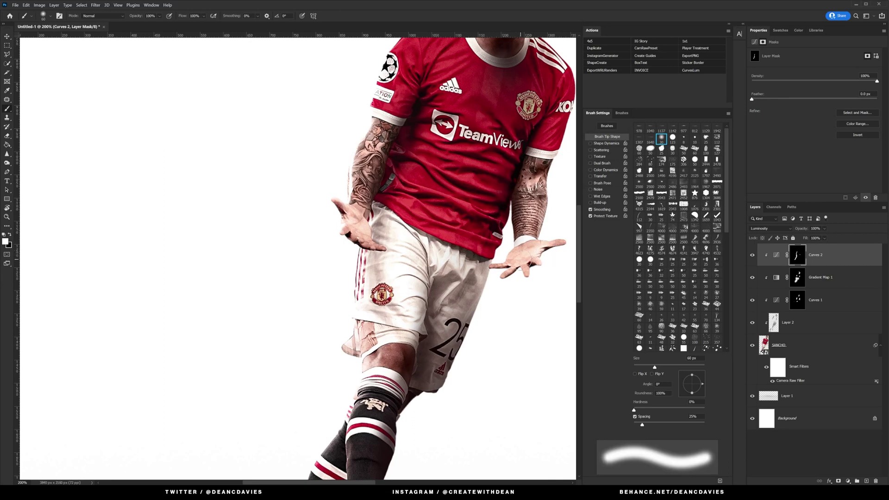
scroll(500, 157, up, 5)
mouse_move(439, 174)
mouse_down()
mouse_move(400, 177)
mouse_move(360, 219)
mouse_move(382, 187)
mouse_move(451, 162)
mouse_move(456, 104)
mouse_move(487, 80)
mouse_move(457, 112)
mouse_move(449, 159)
mouse_move(424, 188)
mouse_move(410, 253)
mouse_move(454, 188)
mouse_up()
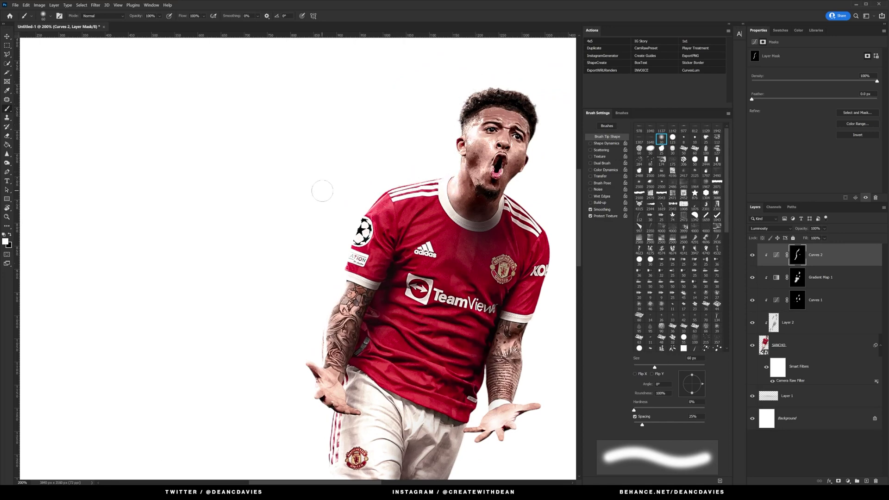
scroll(322, 190, down, 3)
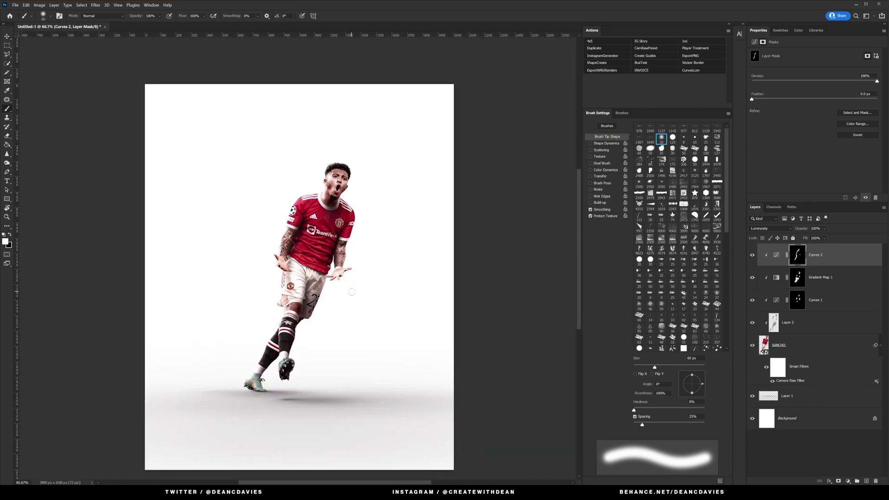
Duplicate SANCHO and turn off the Camera Raw Filter on the lower copy.
click(803, 349)
key(ctrl+j)
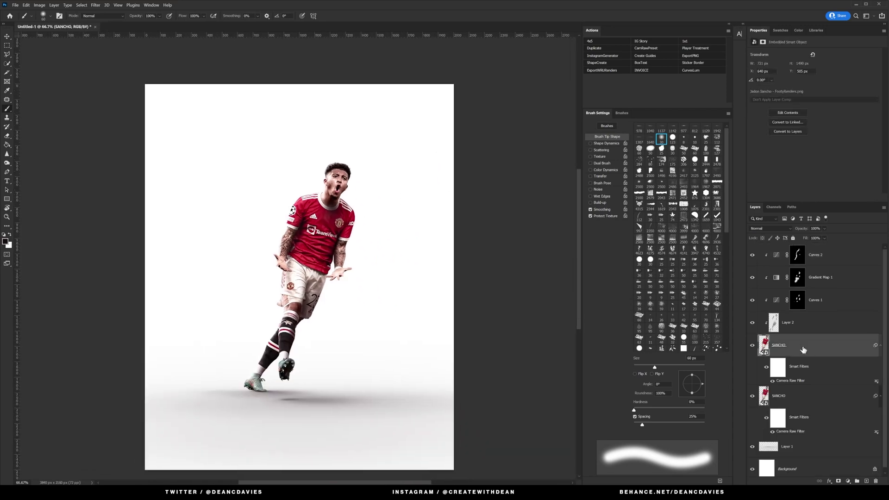
click(772, 431)
click(882, 396)
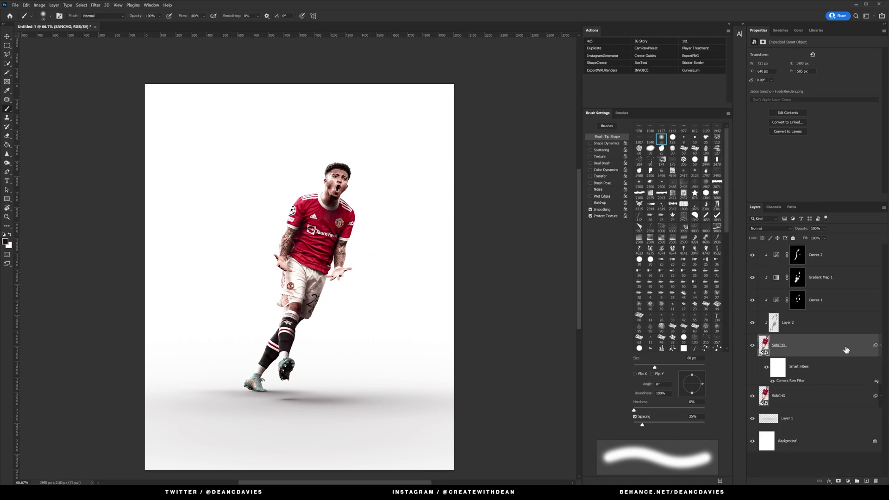
Group Curves 2 through SANCHO into Group 1 and toggle it for before/after.
shift+click(826, 253)
click(858, 482)
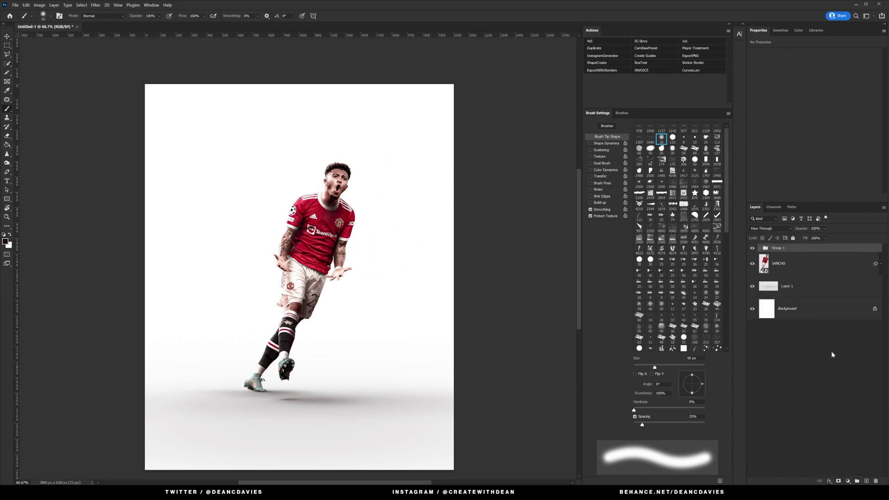
click(753, 248)
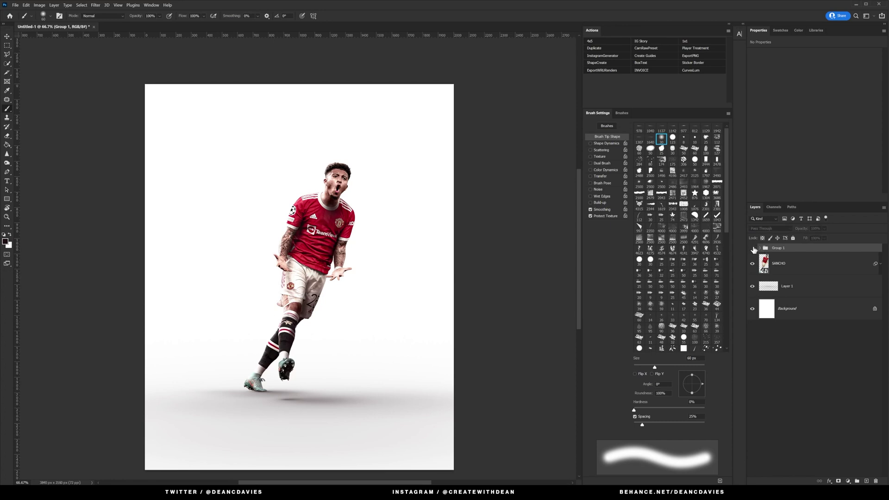
key(v)
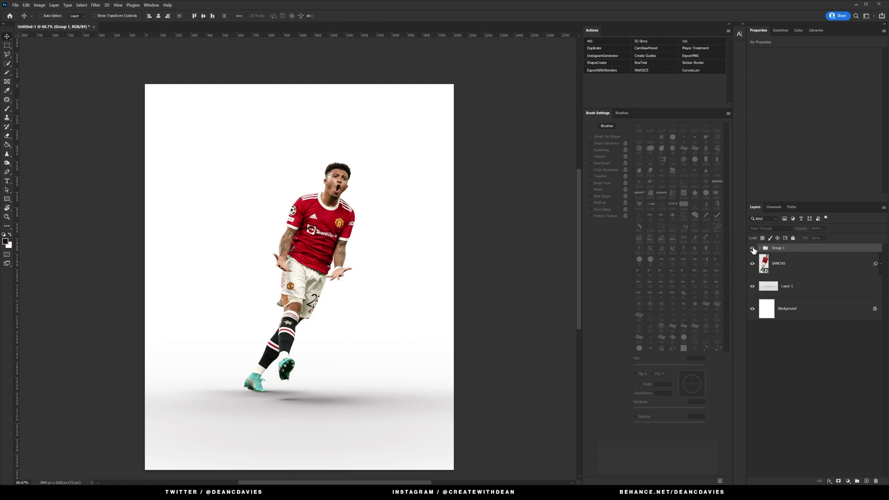
click(752, 249)
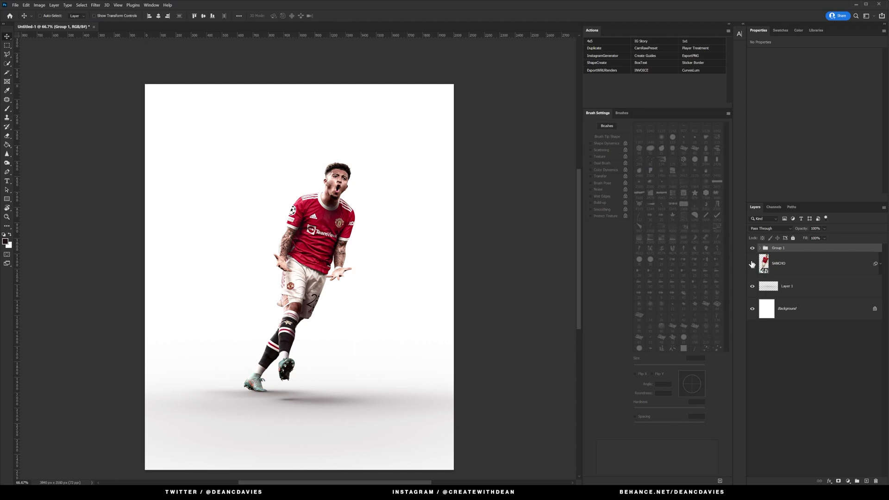
click(752, 249)
click(752, 250)
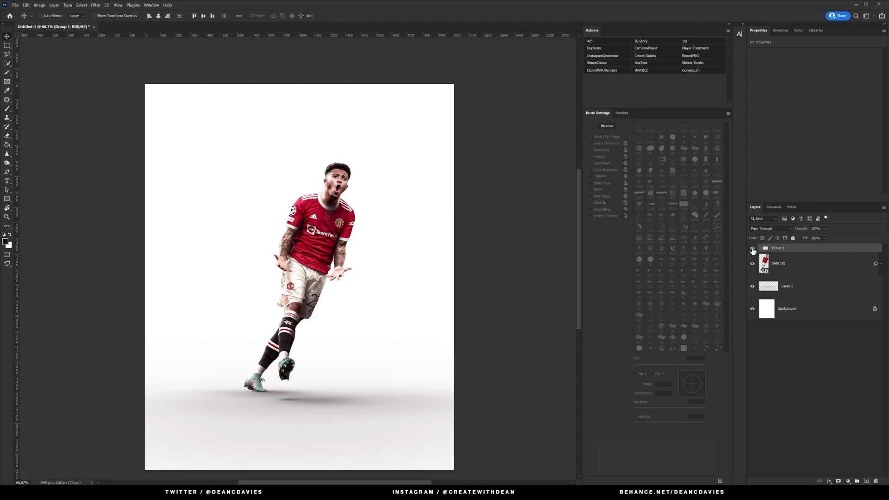